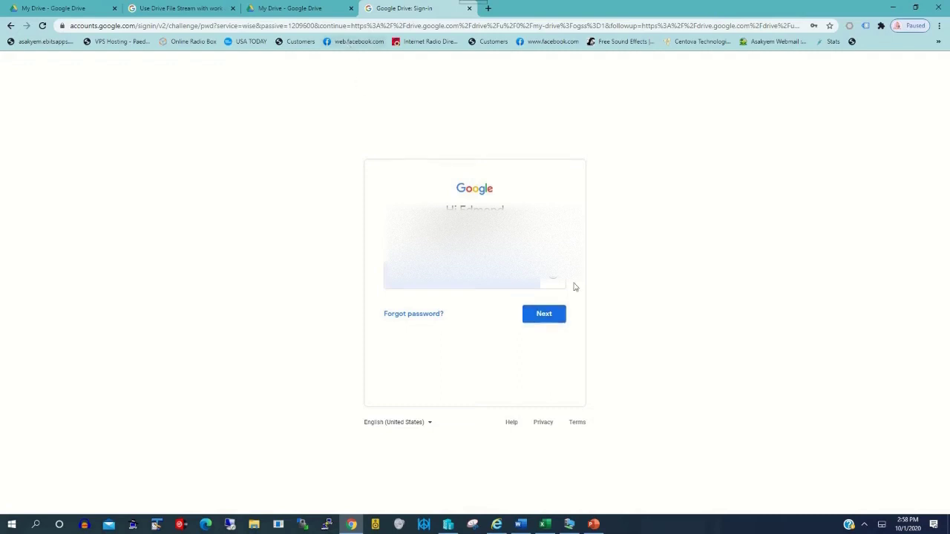
Step: Finish signing in to Google Drive and open the help page for getting Drive for desktop
{"action": "left_click", "coordinate": [554, 319]}
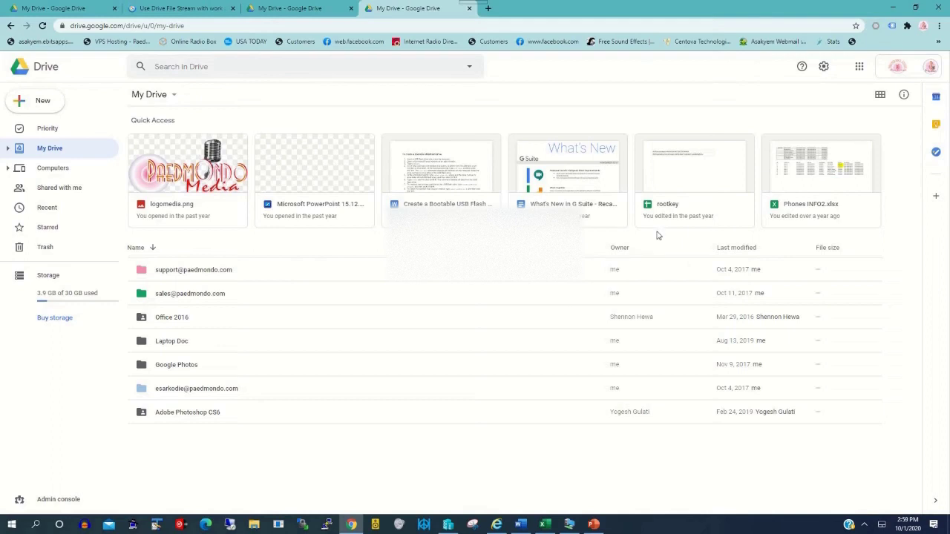
{"action": "left_click", "coordinate": [824, 68]}
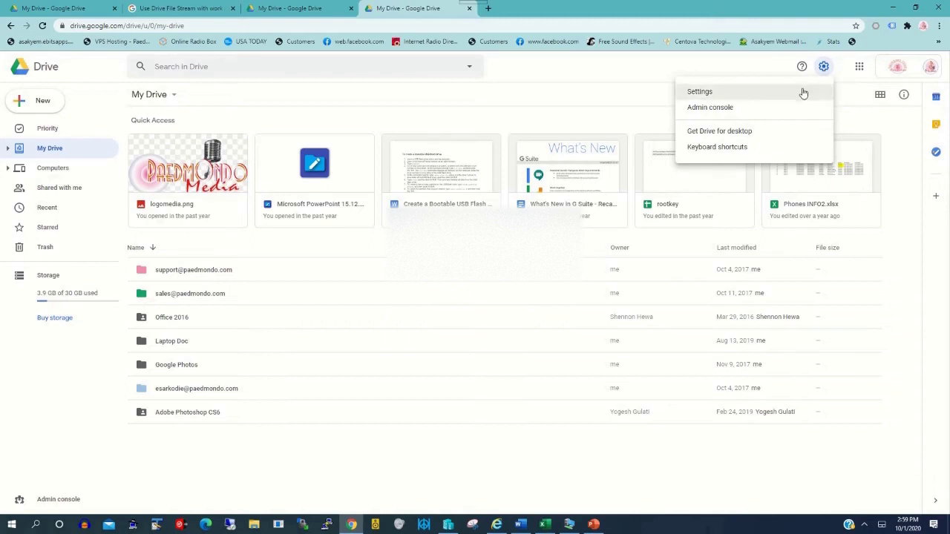
{"action": "left_click", "coordinate": [719, 133]}
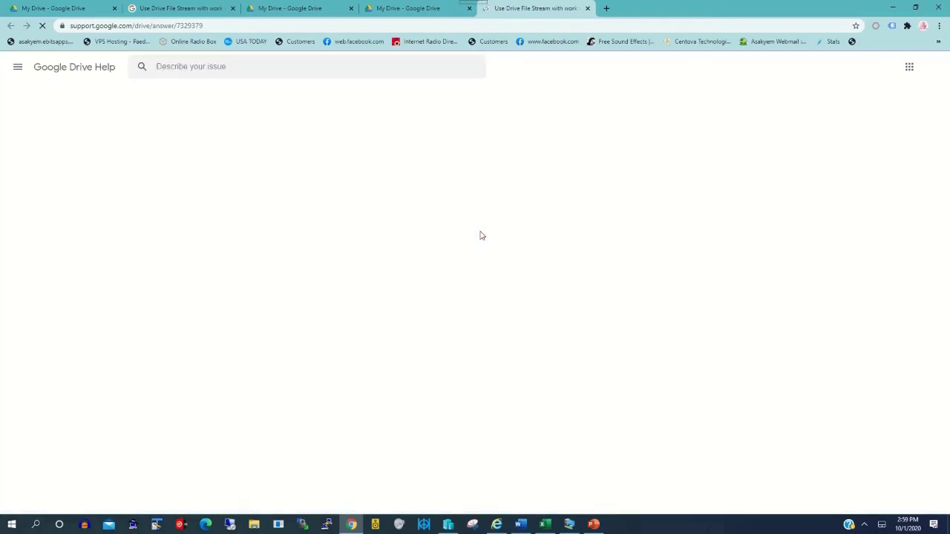
Step: Download the Windows version of Drive File Stream from the help page and review its system requirements
{"action": "scroll", "coordinate": [437, 288], "scroll_direction": "down", "scroll_amount": 3}
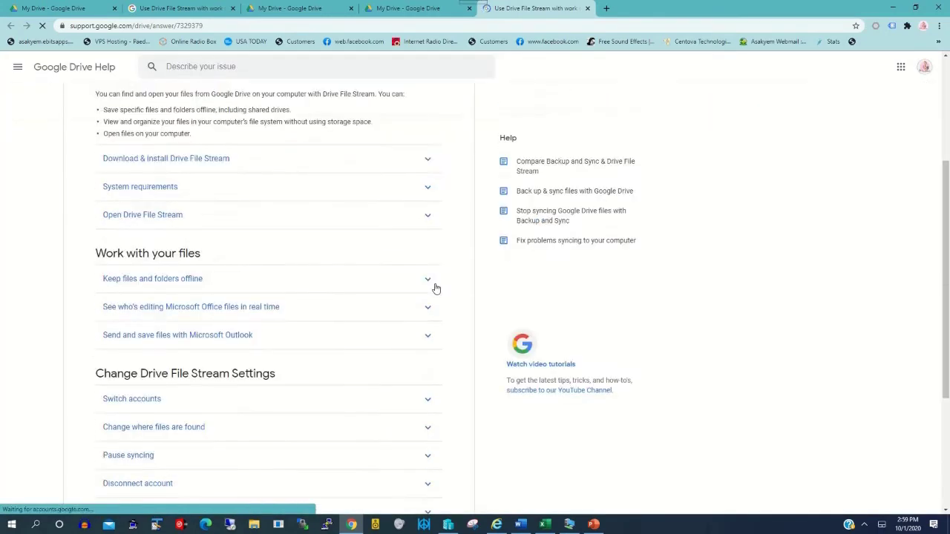
{"action": "scroll", "coordinate": [398, 248], "scroll_direction": "up", "scroll_amount": 2}
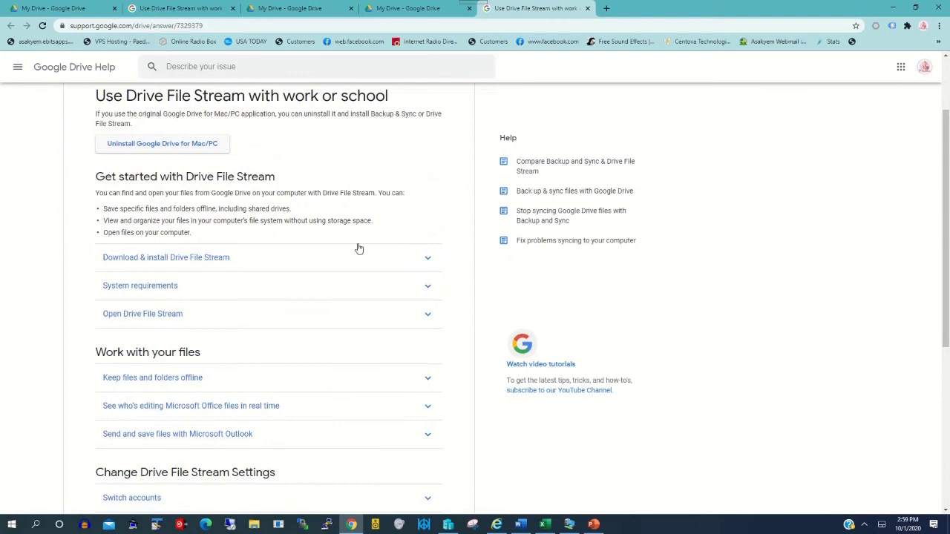
{"action": "left_click", "coordinate": [419, 256]}
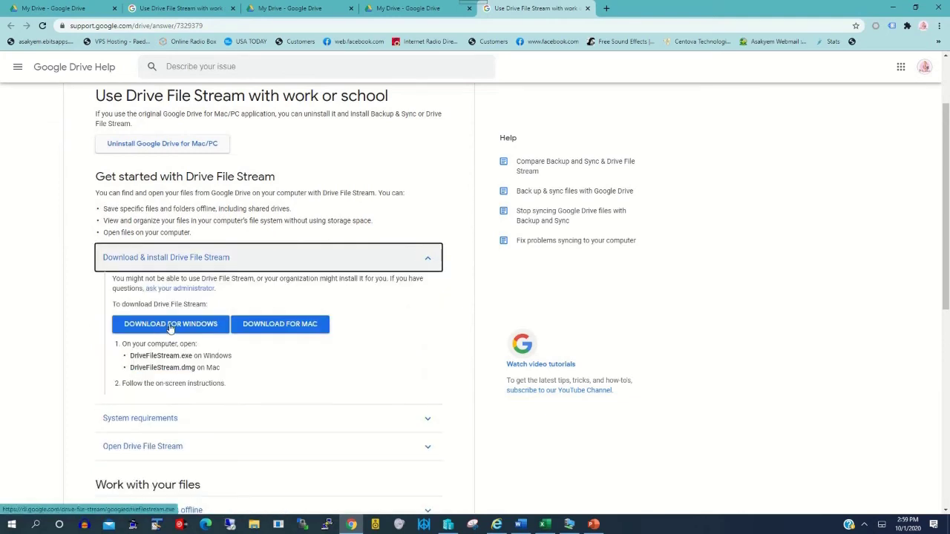
{"action": "left_click", "coordinate": [185, 328]}
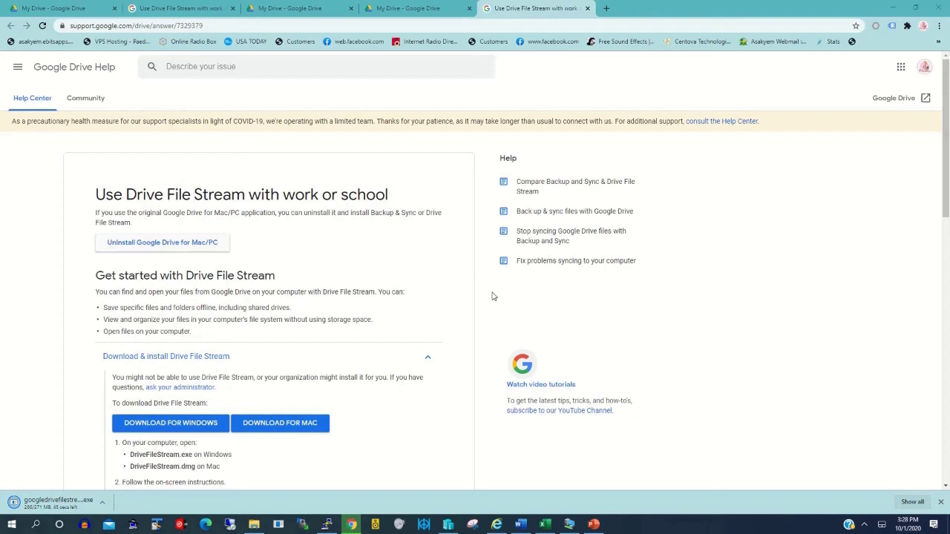
{"action": "scroll", "coordinate": [445, 284], "scroll_direction": "down", "scroll_amount": 2}
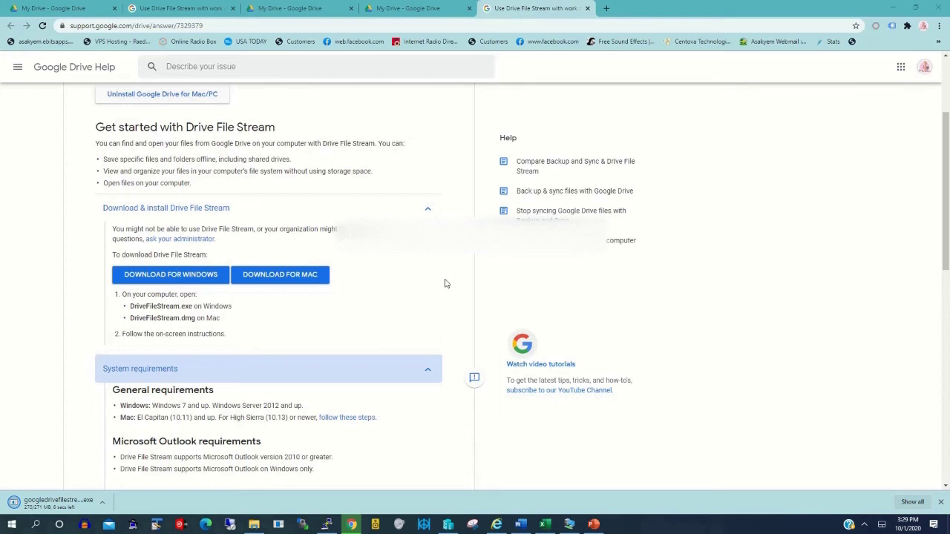
{"action": "scroll", "coordinate": [446, 284], "scroll_direction": "down", "scroll_amount": 1}
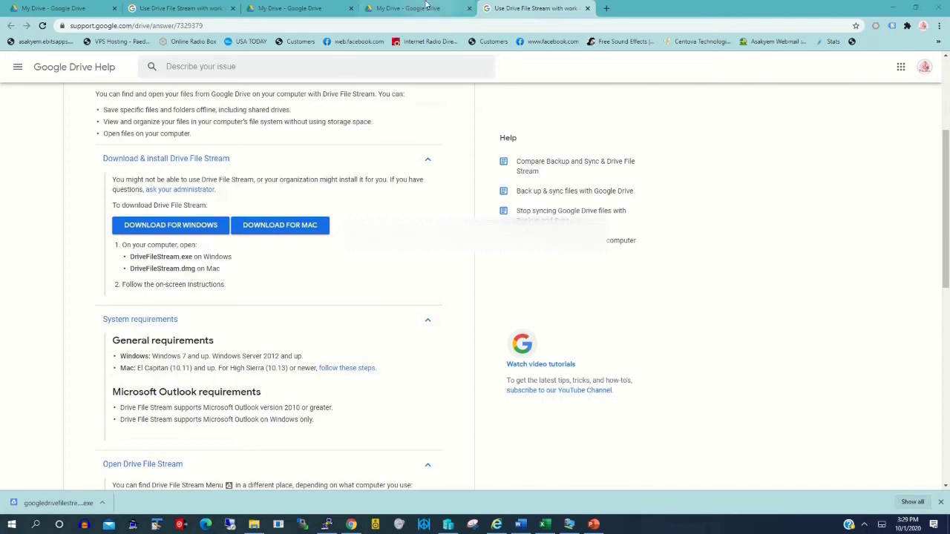
Step: Switch to the Windows desktop and open the Downloads folder in File Explorer
{"action": "left_click", "coordinate": [407, 21]}
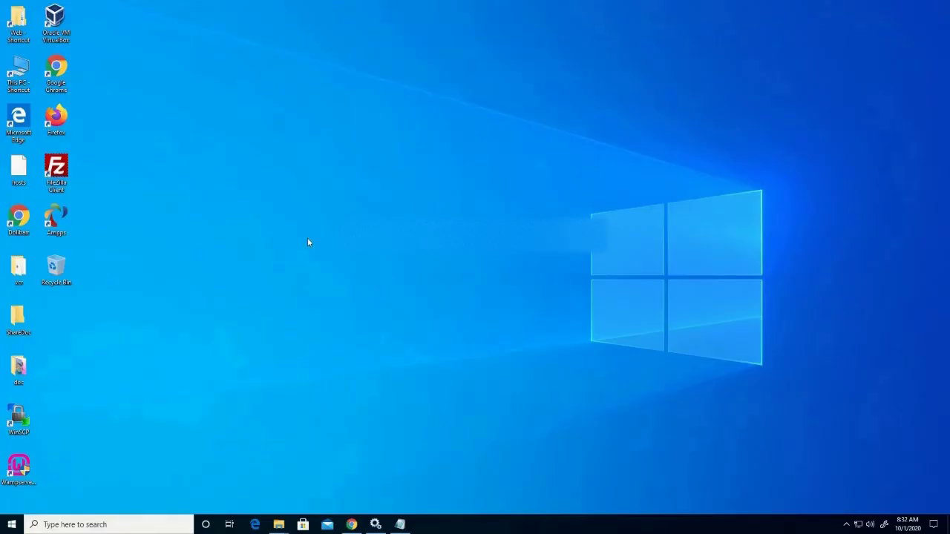
{"action": "double_click", "coordinate": [20, 71]}
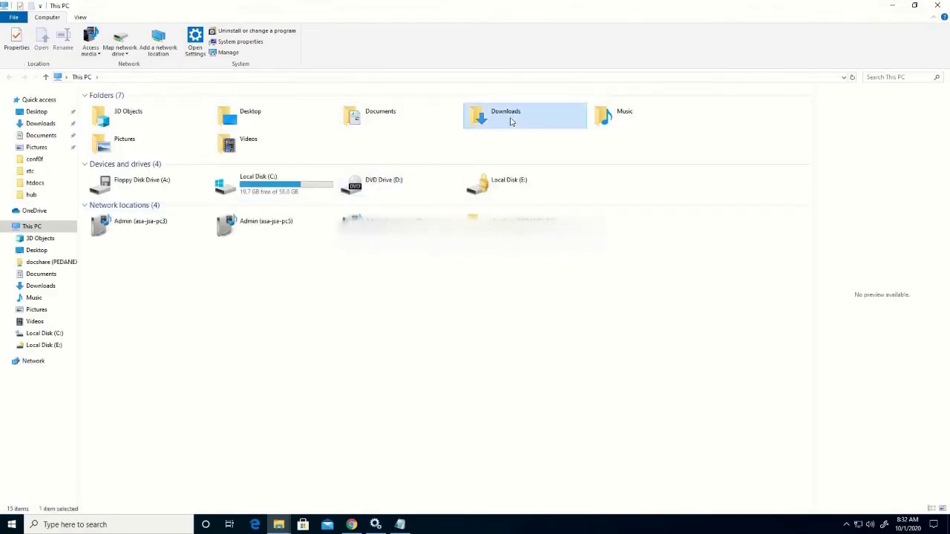
{"action": "double_click", "coordinate": [511, 123]}
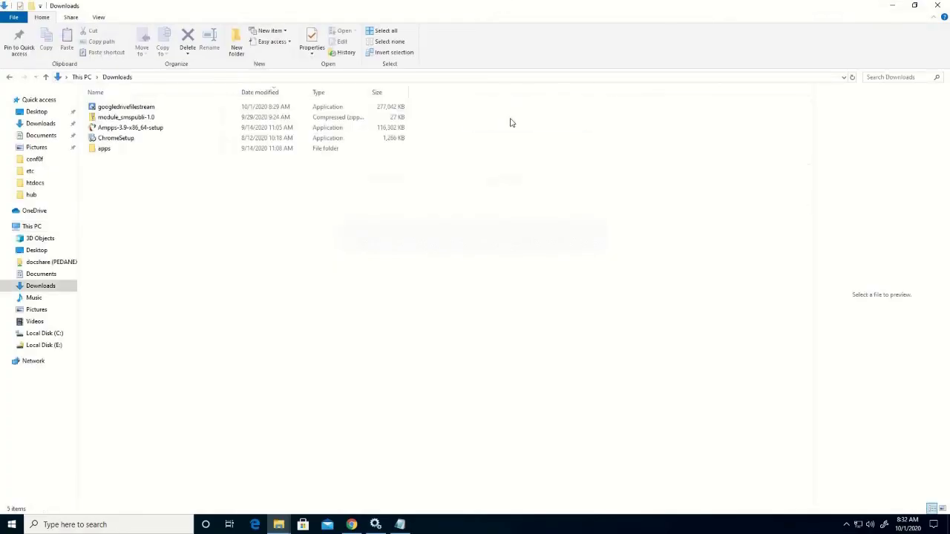
Step: Run the googledrivefilestream installer, allow it to make changes, and install with an application shortcut added to the desktop
{"action": "left_click", "coordinate": [125, 110]}
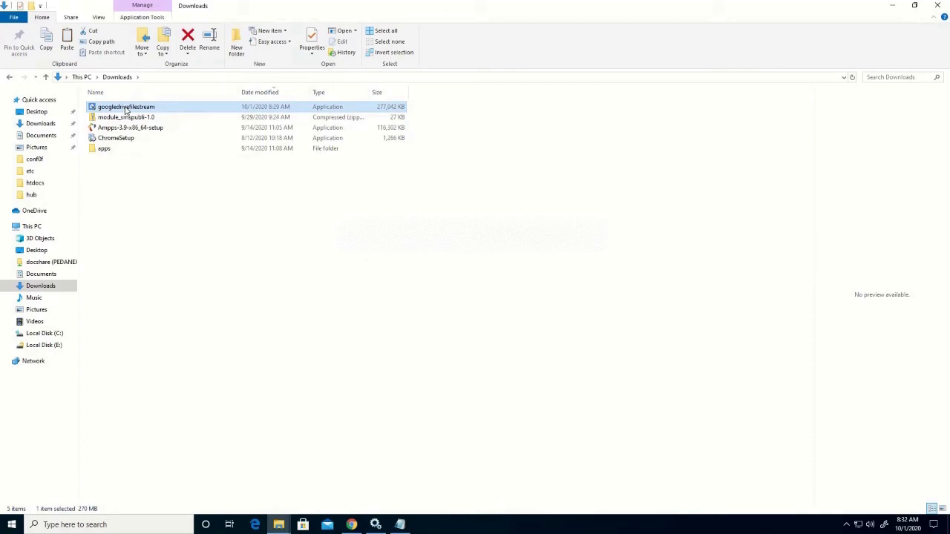
{"action": "double_click", "coordinate": [127, 110]}
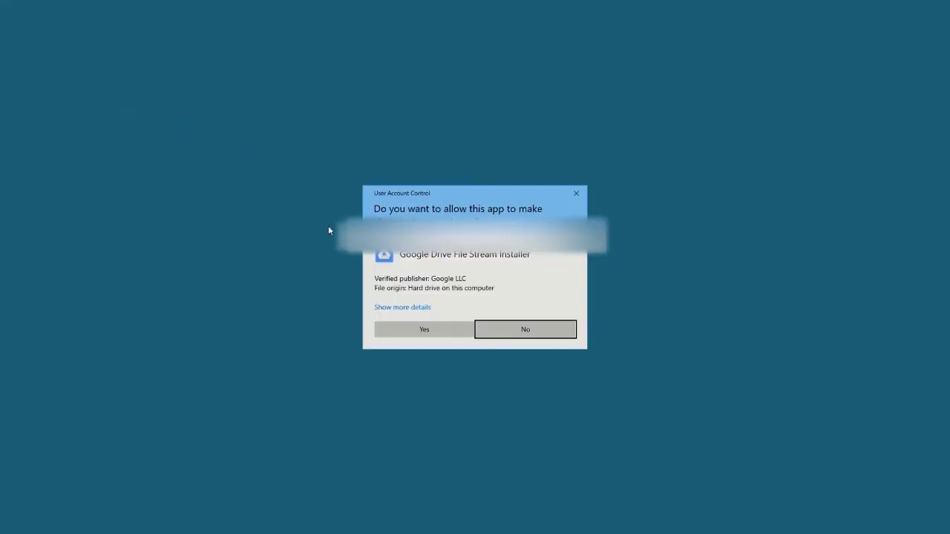
{"action": "left_click", "coordinate": [449, 335]}
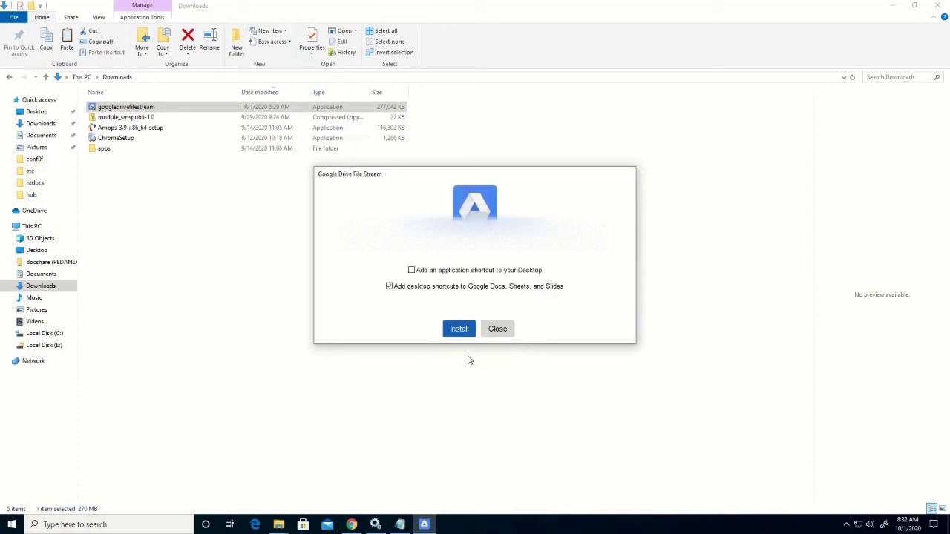
{"action": "left_click", "coordinate": [412, 271]}
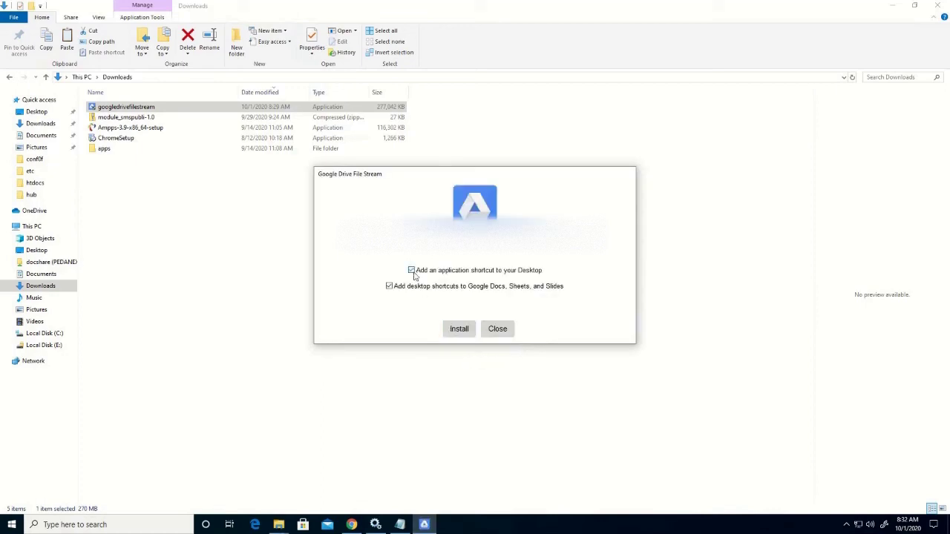
{"action": "left_click", "coordinate": [460, 330]}
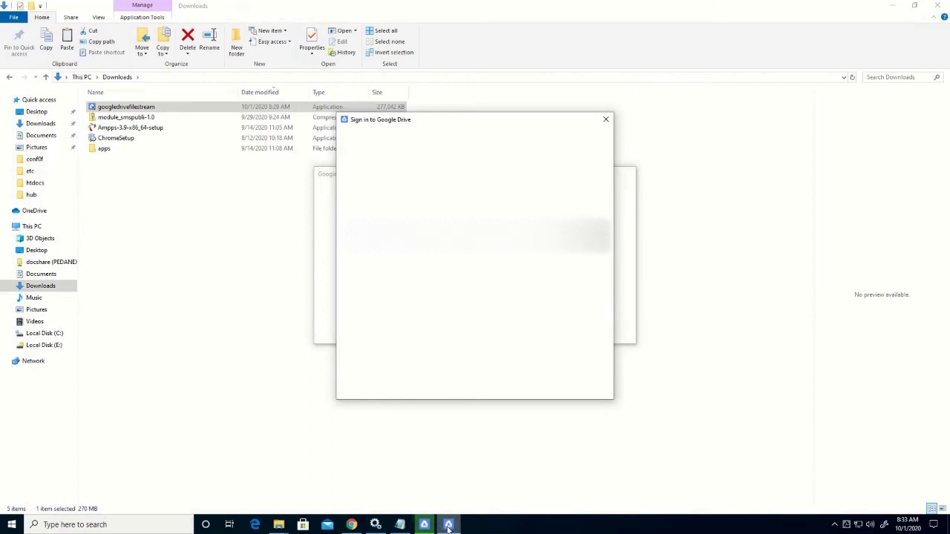
Step: Dismiss the Google Drive sign-in window, then close the finished installer and the Downloads folder
{"action": "mouse_move", "coordinate": [449, 527]}
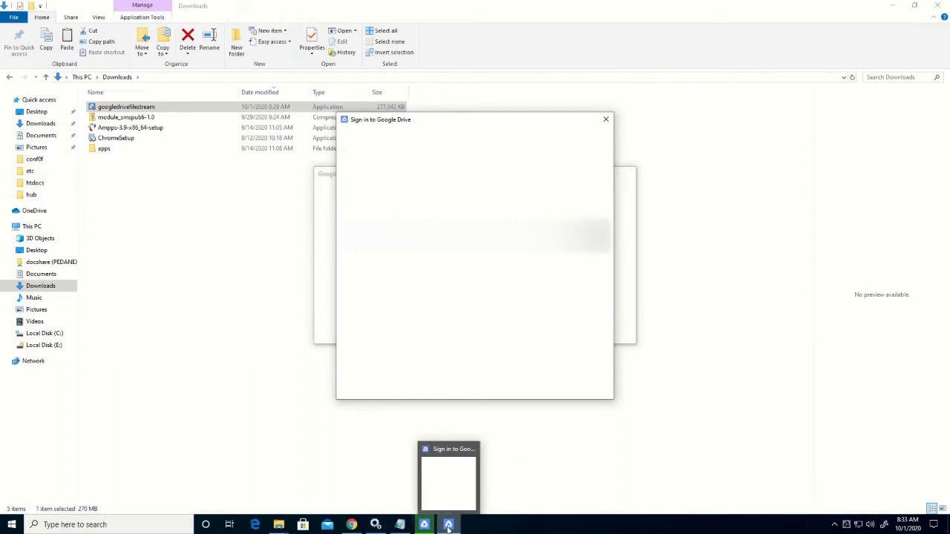
{"action": "left_click", "coordinate": [455, 491]}
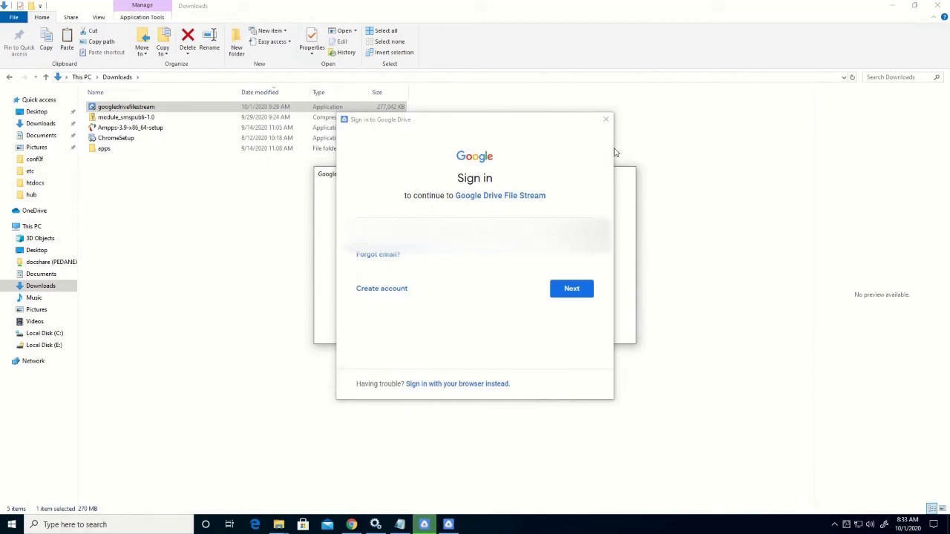
{"action": "left_click", "coordinate": [606, 120]}
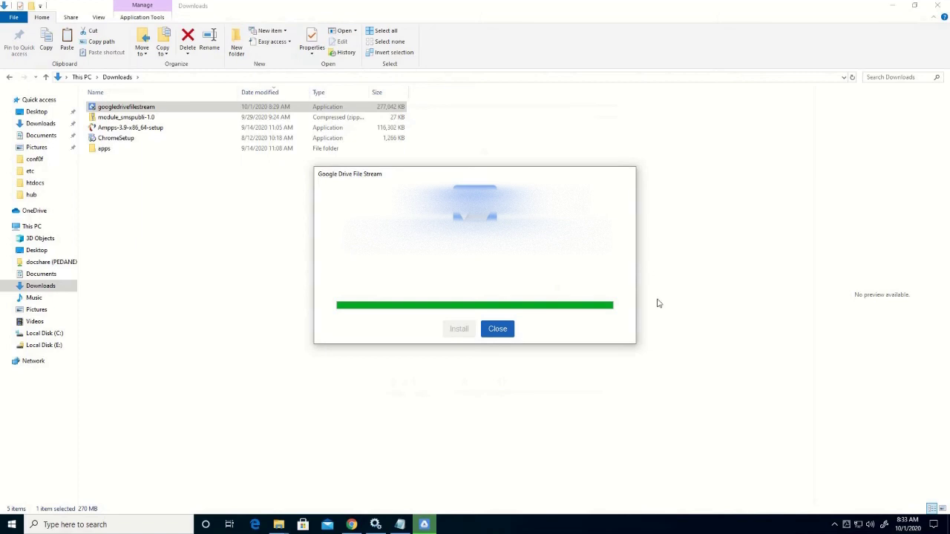
{"action": "left_click", "coordinate": [503, 330]}
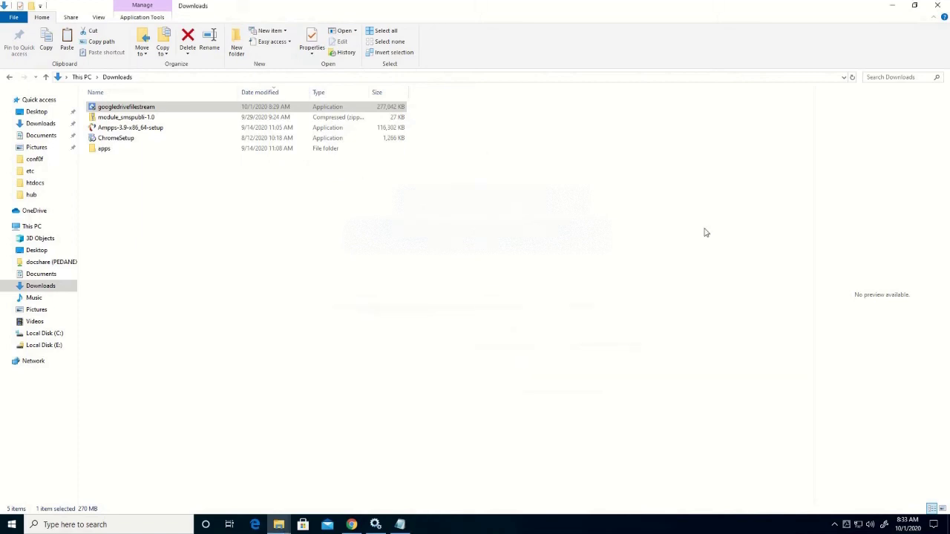
{"action": "left_click", "coordinate": [938, 7]}
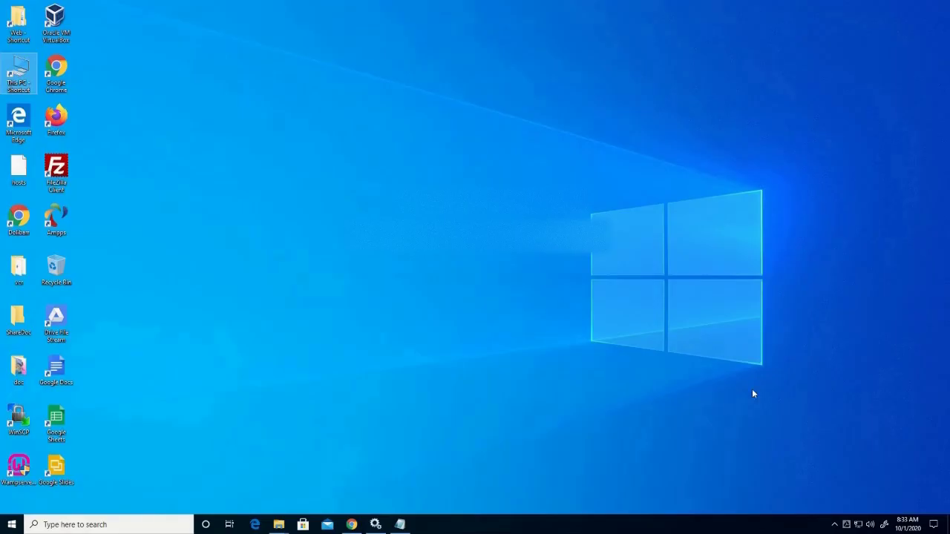
Step: Sign in to Drive File Stream with the account email and password, and dismiss the loading notification
{"action": "left_click", "coordinate": [847, 525]}
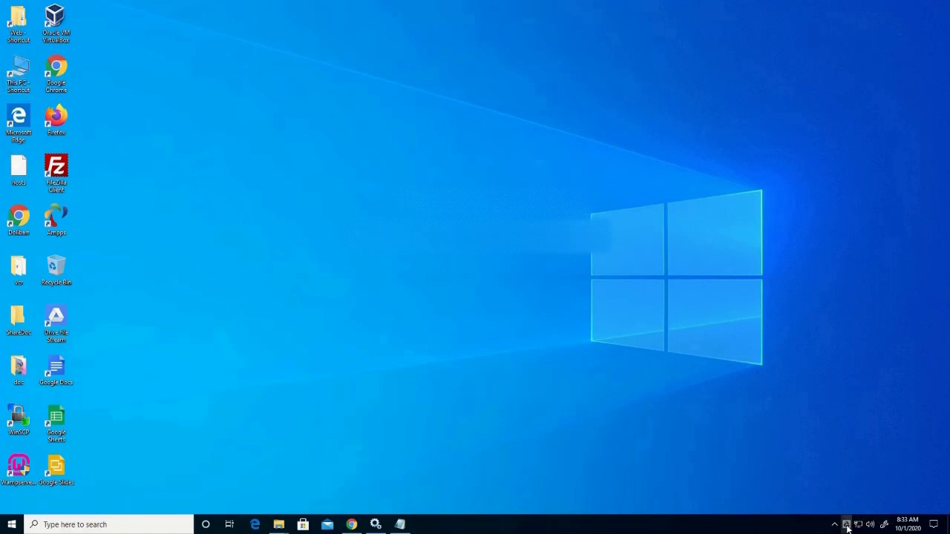
{"action": "left_click", "coordinate": [769, 453]}
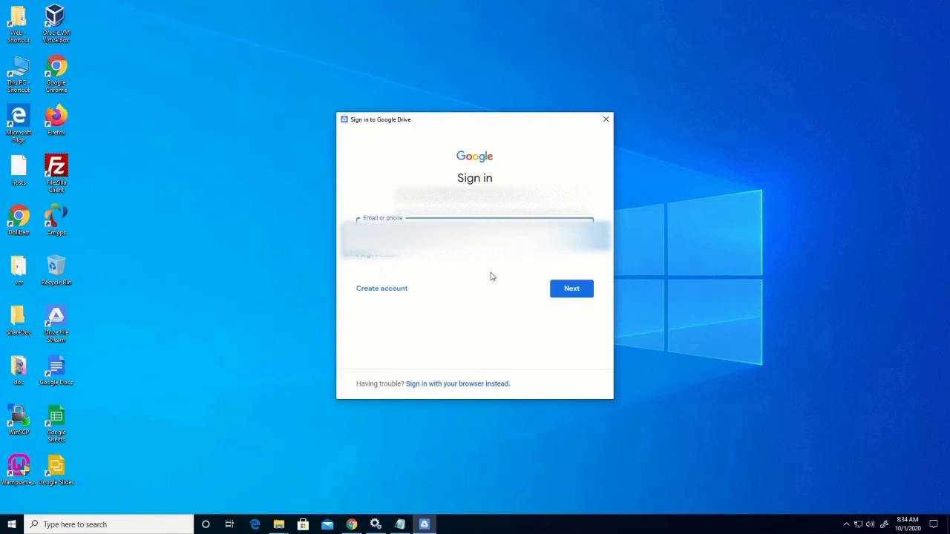
{"action": "left_click", "coordinate": [571, 292]}
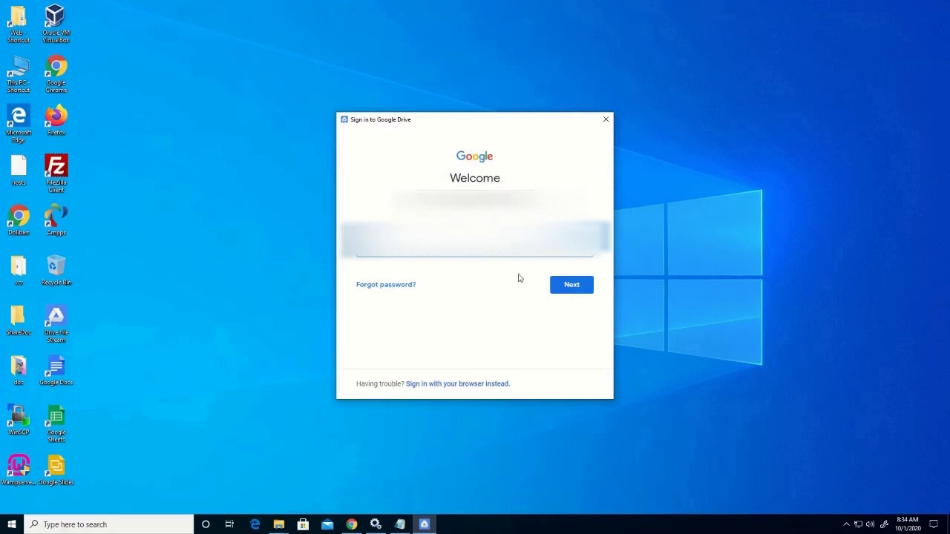
{"action": "left_click", "coordinate": [572, 286]}
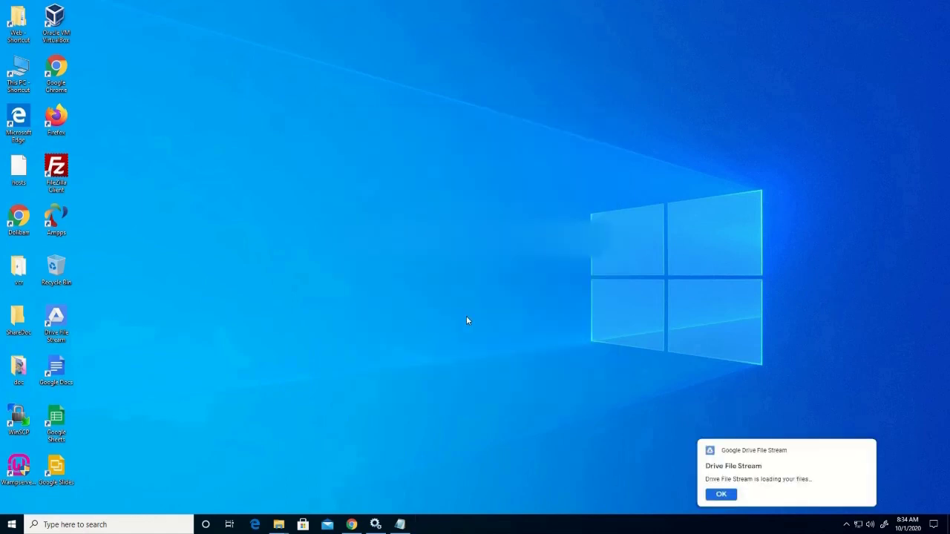
{"action": "left_click", "coordinate": [722, 495]}
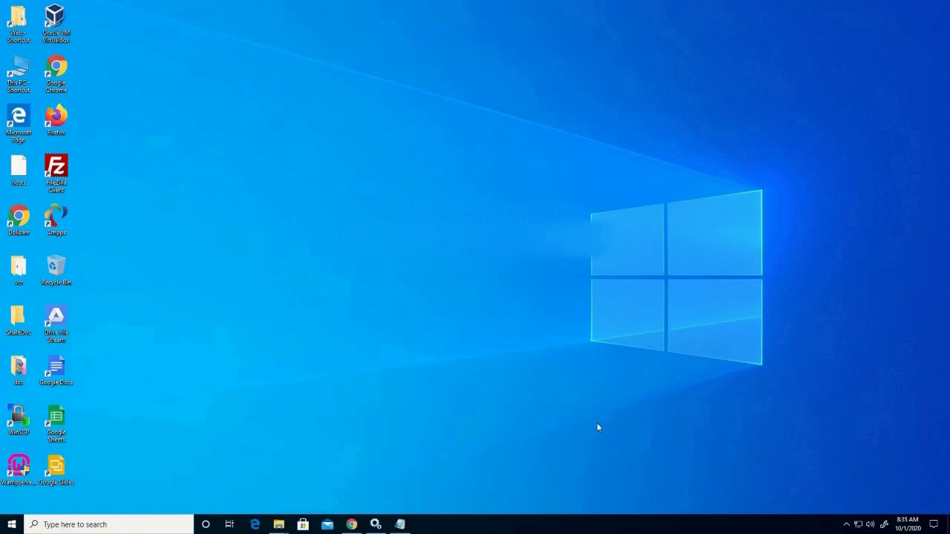
Step: Go through the Drive File Stream welcome tour to its final page and open the Google Drive folder
{"action": "left_click", "coordinate": [847, 524]}
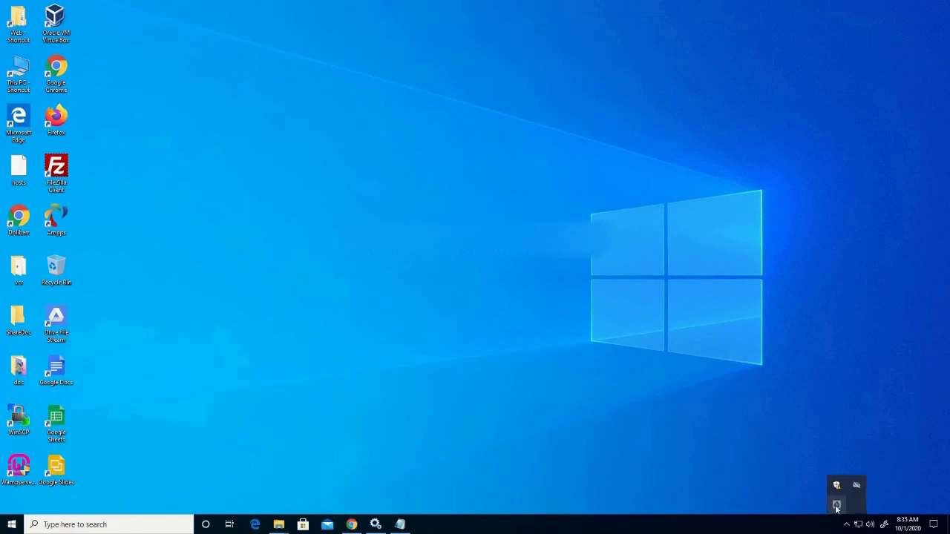
{"action": "left_click", "coordinate": [837, 504]}
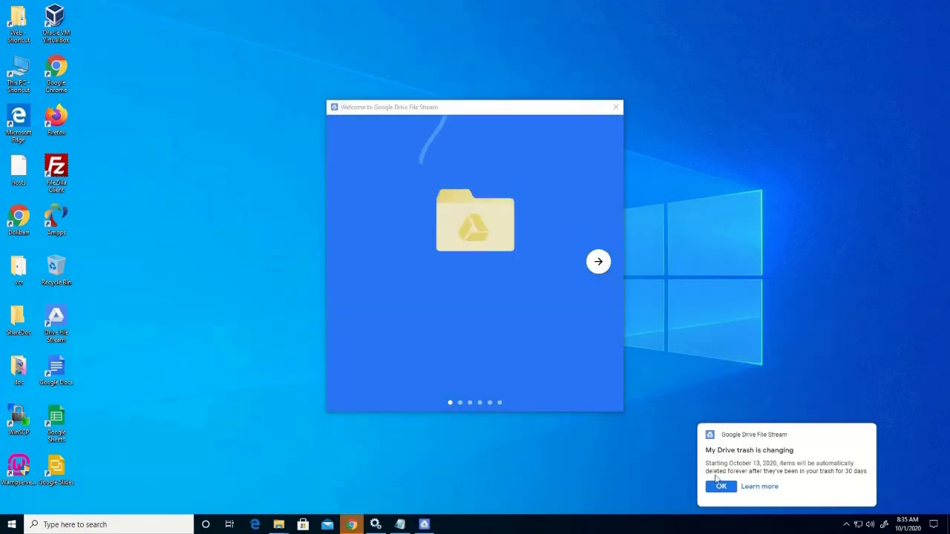
{"action": "left_click", "coordinate": [598, 262]}
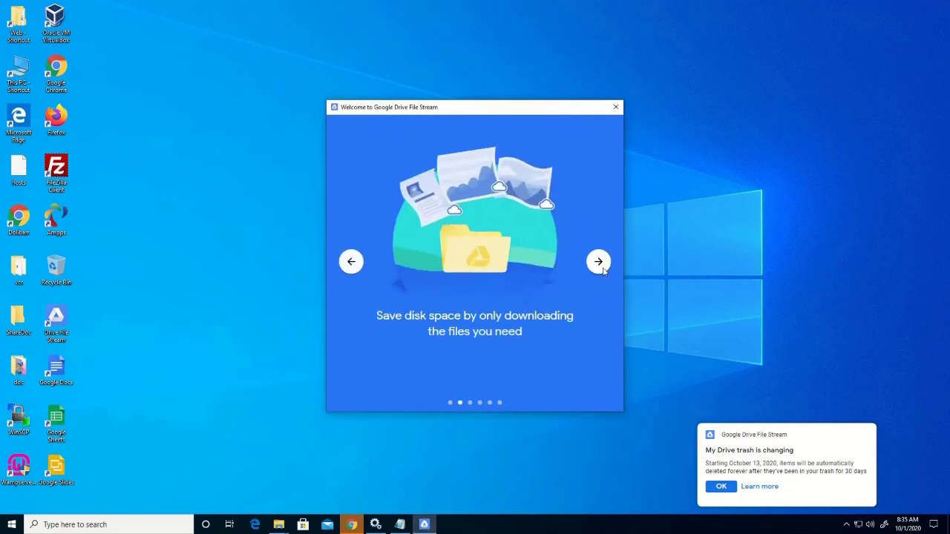
{"action": "left_click", "coordinate": [599, 262]}
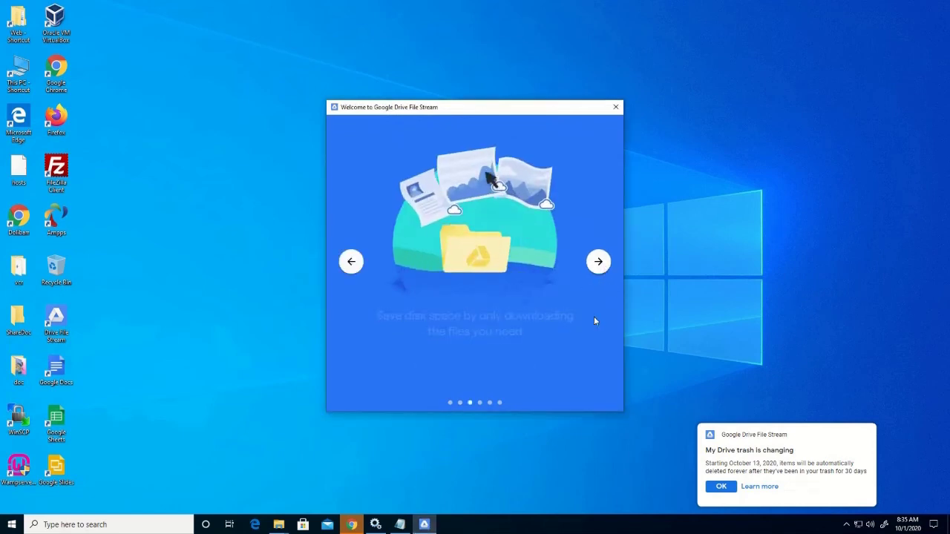
{"action": "left_click", "coordinate": [599, 263]}
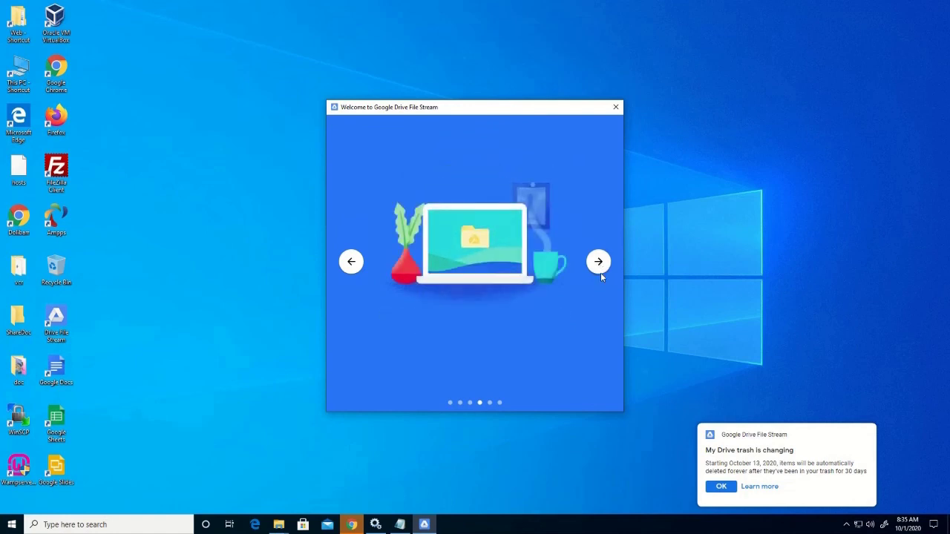
{"action": "left_click", "coordinate": [600, 277]}
{"action": "left_click", "coordinate": [601, 276]}
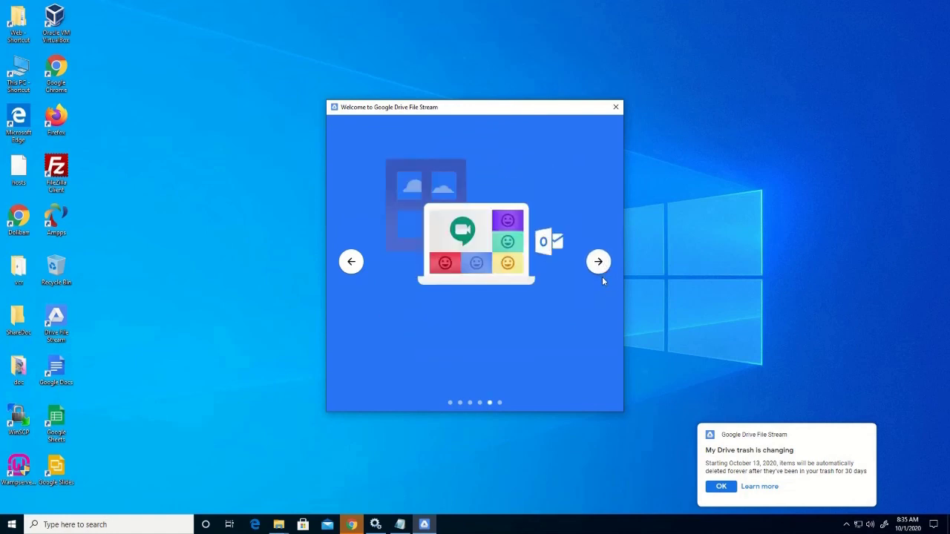
{"action": "left_click", "coordinate": [601, 276]}
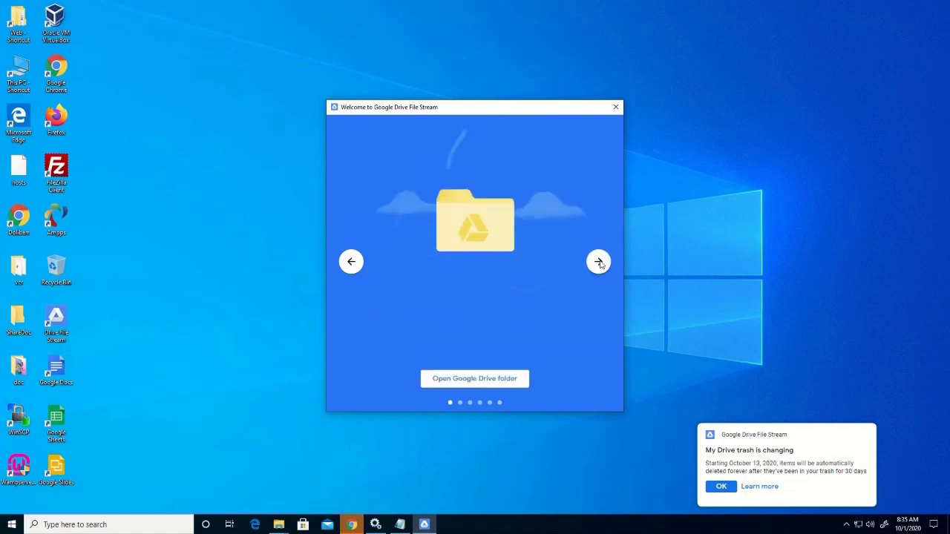
{"action": "left_click", "coordinate": [470, 380]}
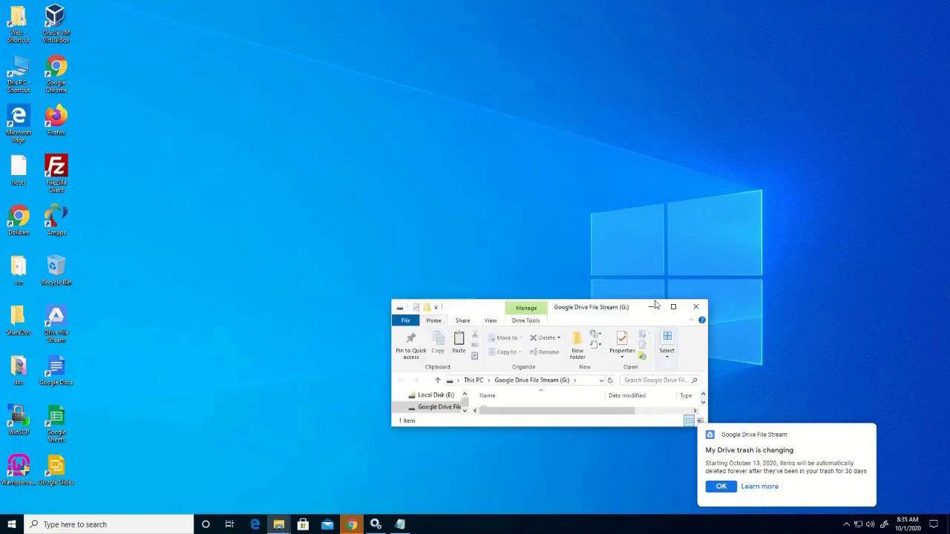
Step: Close the Google Drive File Stream (G:) folder window and dismiss the notice about My Drive trash changes
{"action": "left_click", "coordinate": [673, 307]}
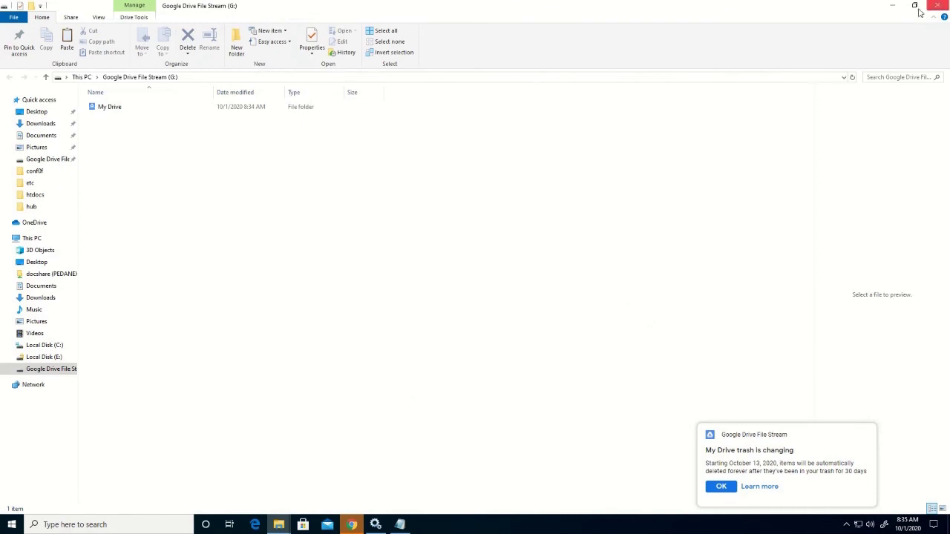
{"action": "left_click", "coordinate": [936, 6]}
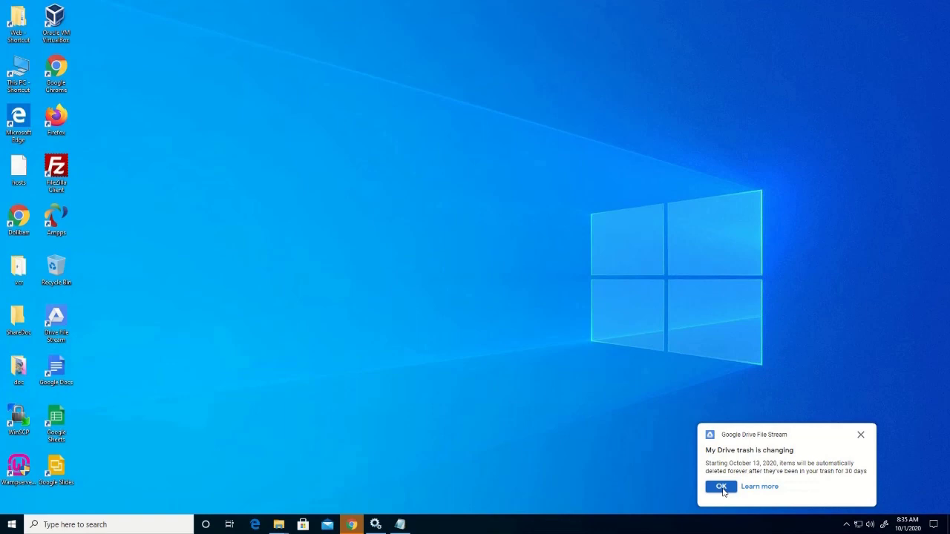
{"action": "left_click", "coordinate": [722, 487]}
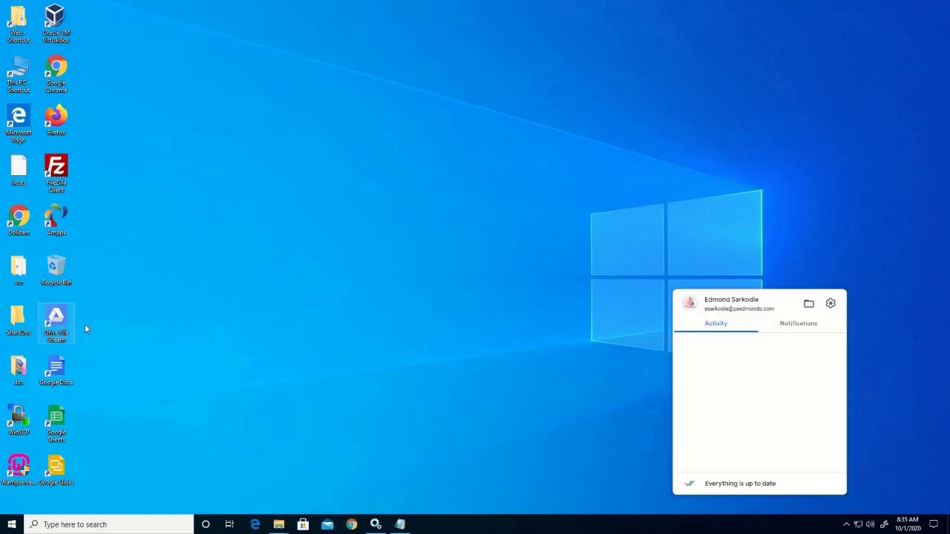
Step: Reopen the Google Drive folder from Drive File Stream, maximize it, and browse My Drive's Google Photos folder before returning to the G: drive root
{"action": "left_click", "coordinate": [809, 305]}
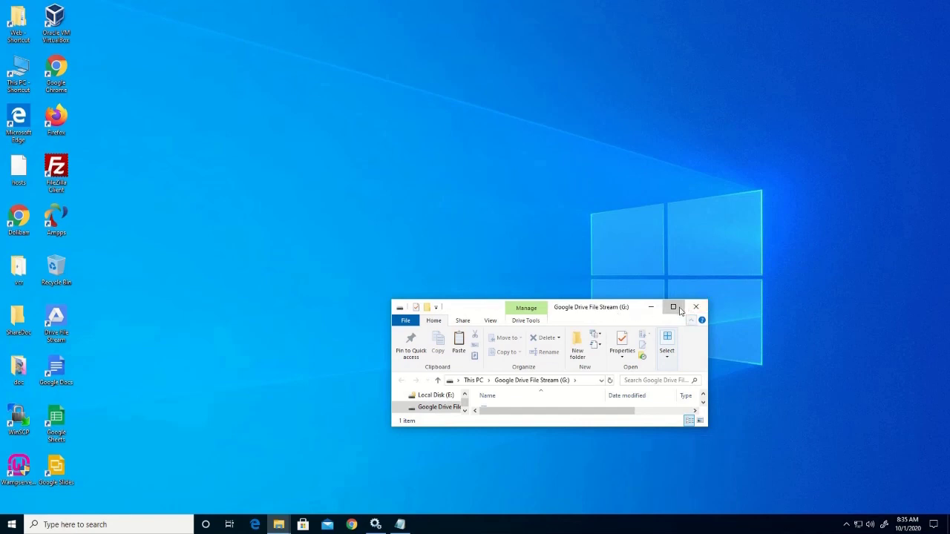
{"action": "left_click", "coordinate": [673, 307]}
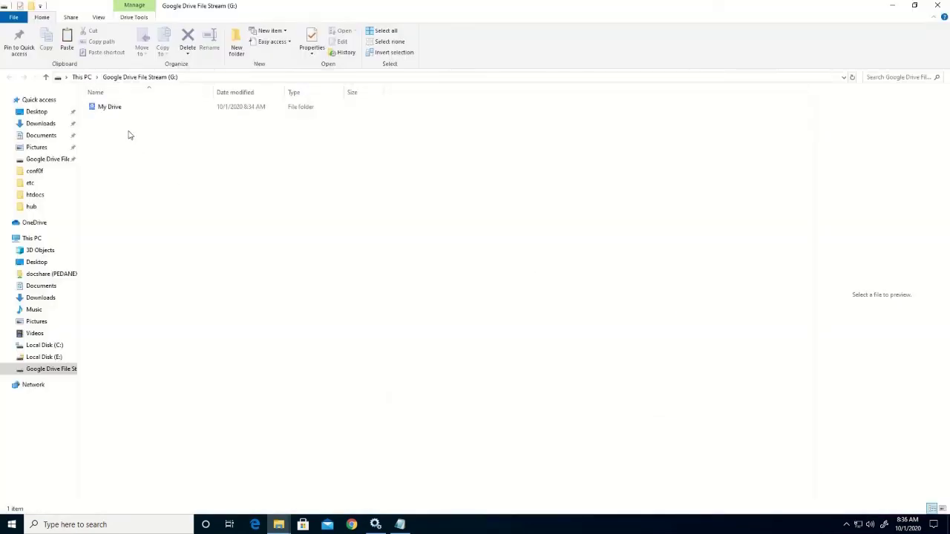
{"action": "double_click", "coordinate": [113, 107]}
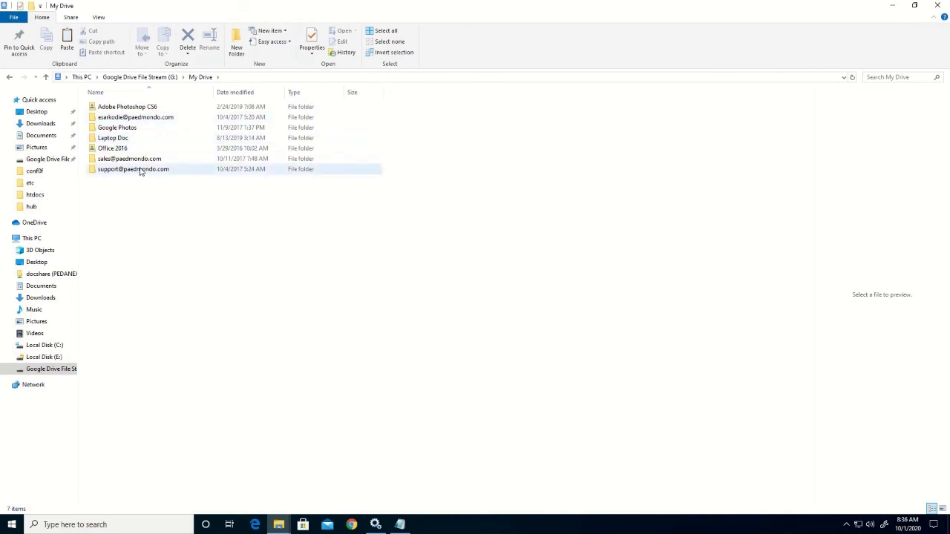
{"action": "double_click", "coordinate": [126, 131]}
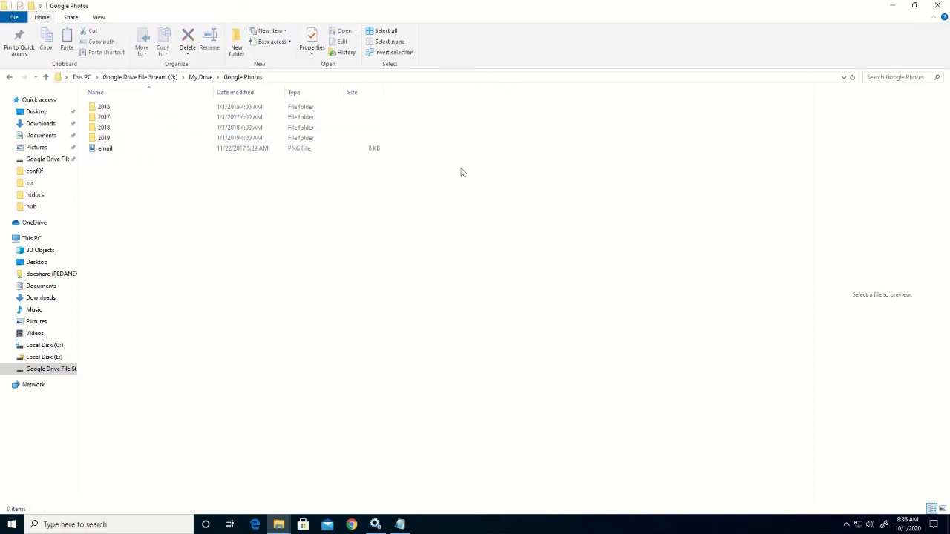
{"action": "left_click", "coordinate": [168, 77]}
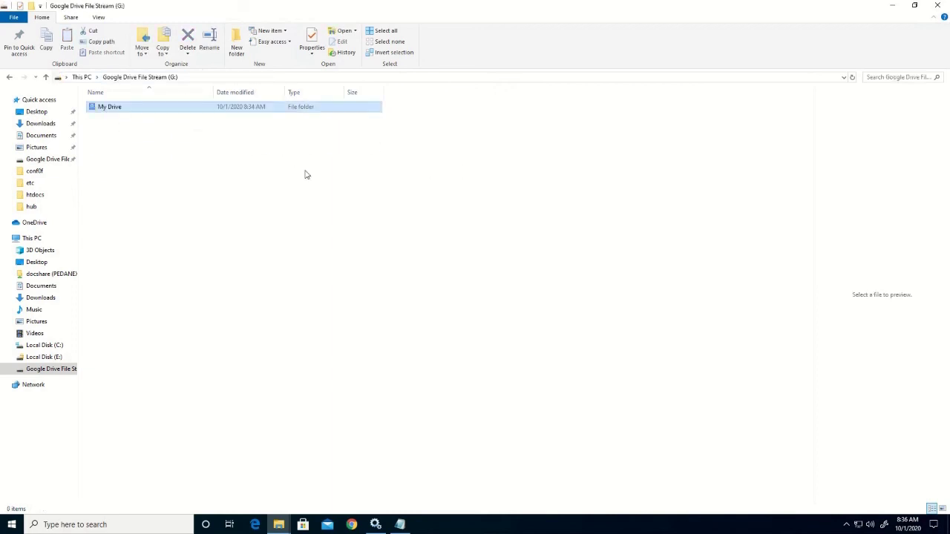